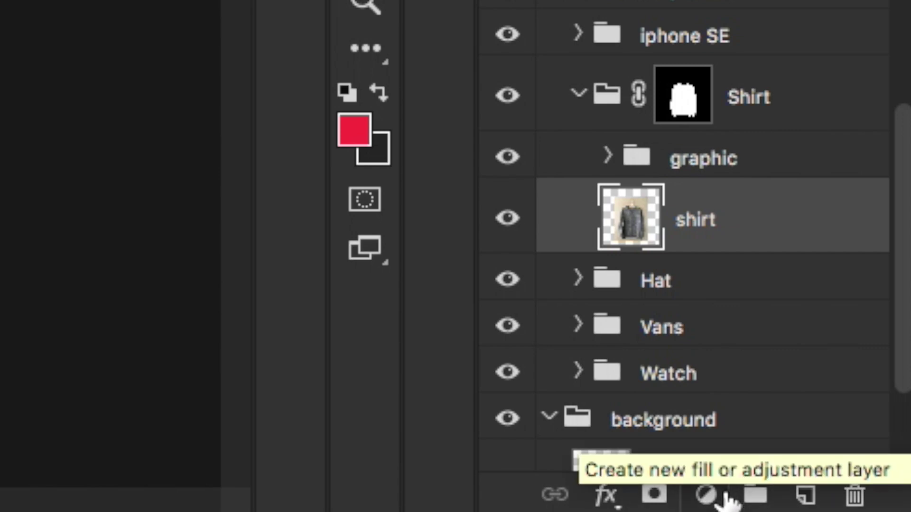
Add a Photo Filter adjustment layer above the shirt and toggle Preserve Luminosity
{"action": "left_click", "coordinate": [725, 495]}
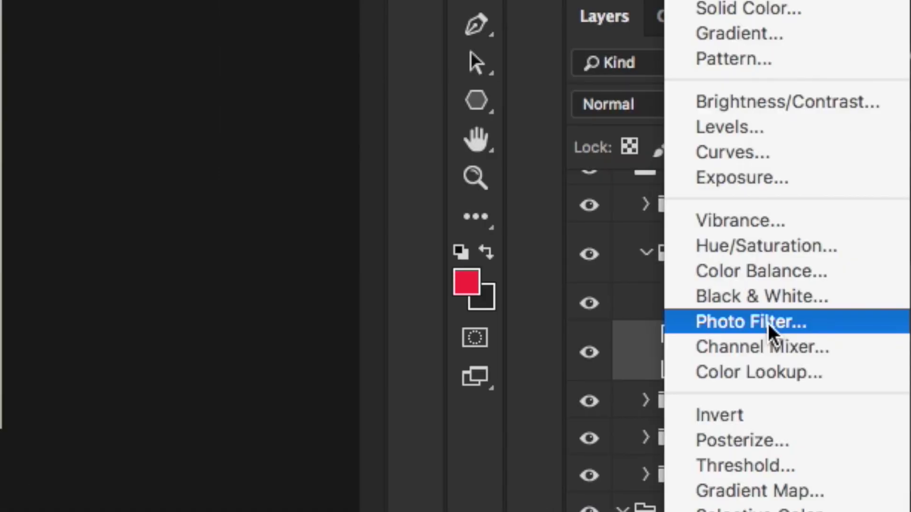
{"action": "left_click", "coordinate": [769, 324]}
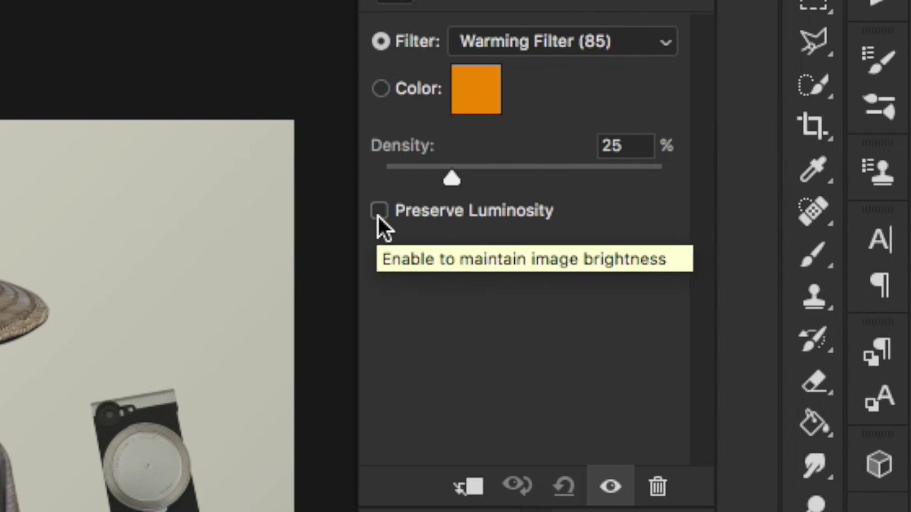
{"action": "left_click", "coordinate": [377, 215]}
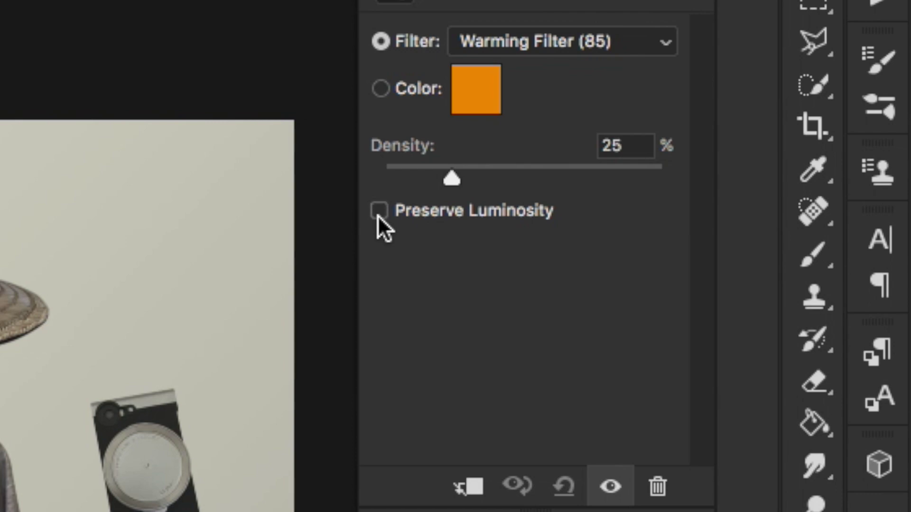
Switch the filter to a custom orange colour at 100% density
{"action": "left_click", "coordinate": [392, 90]}
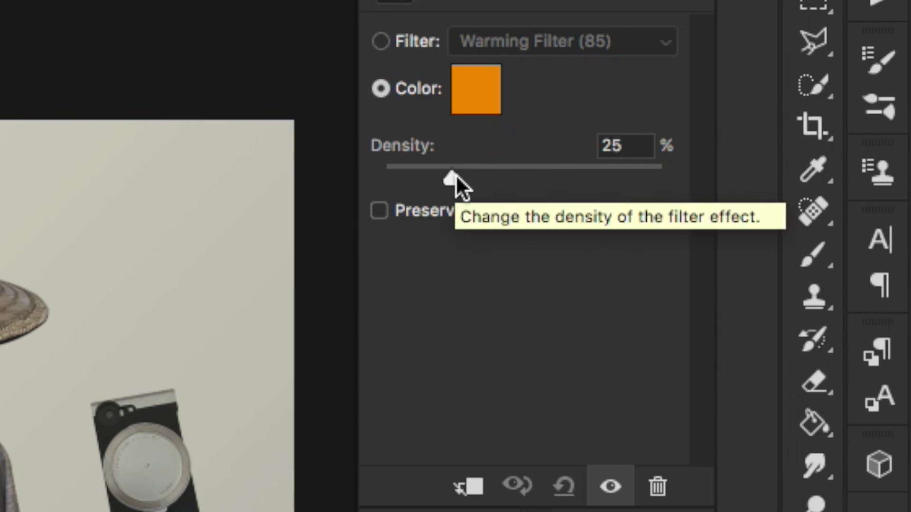
{"action": "left_click_drag", "start_coordinate": [455, 174], "coordinate": [698, 141]}
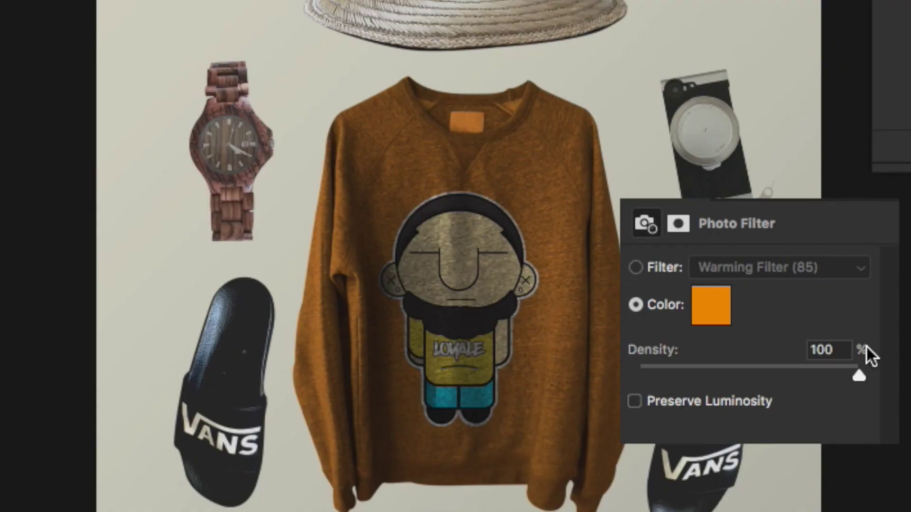
{"action": "left_click_drag", "start_coordinate": [867, 346], "coordinate": [621, 420]}
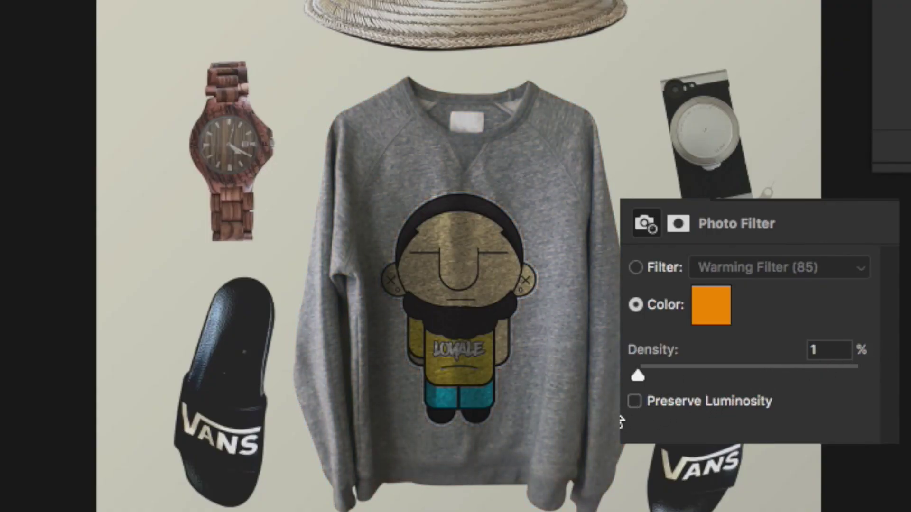
{"action": "left_click_drag", "start_coordinate": [637, 375], "coordinate": [863, 361]}
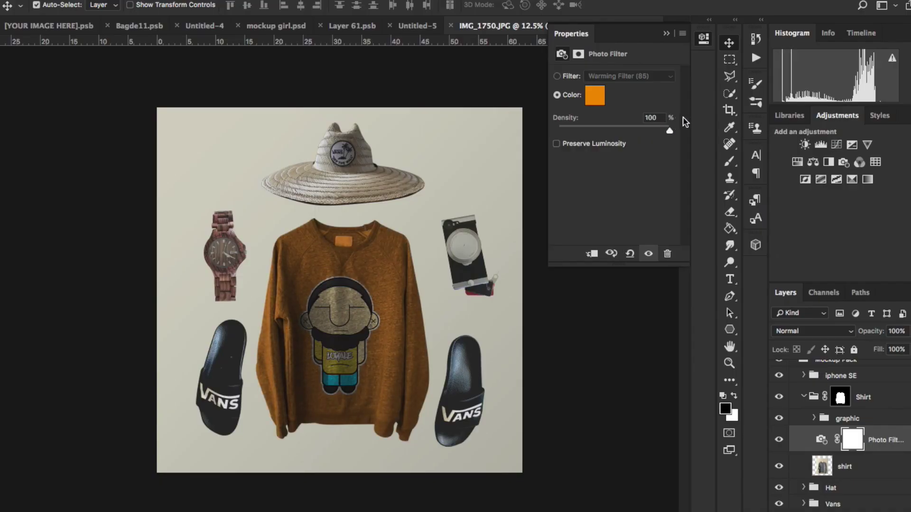
Change the Photo Filter colour to black (000000) and set density to 95%
{"action": "left_click", "coordinate": [595, 95]}
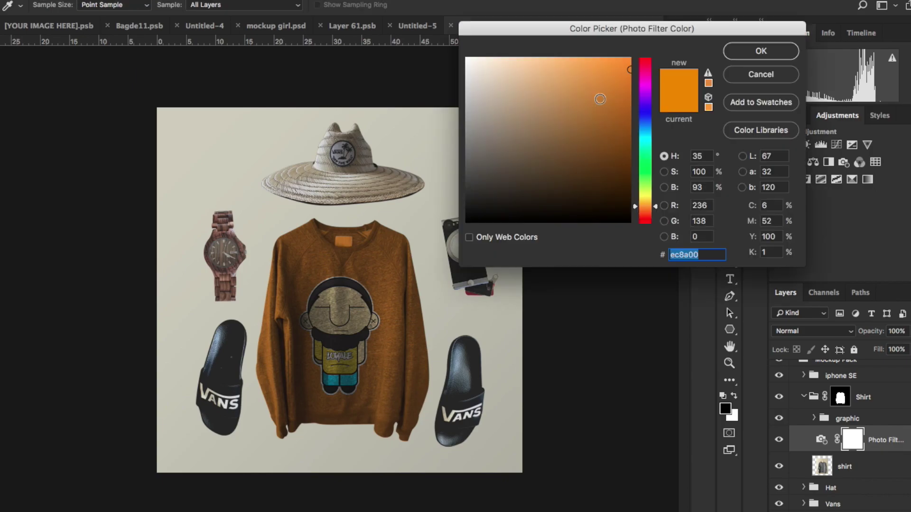
{"action": "left_click_drag", "start_coordinate": [507, 192], "coordinate": [462, 229]}
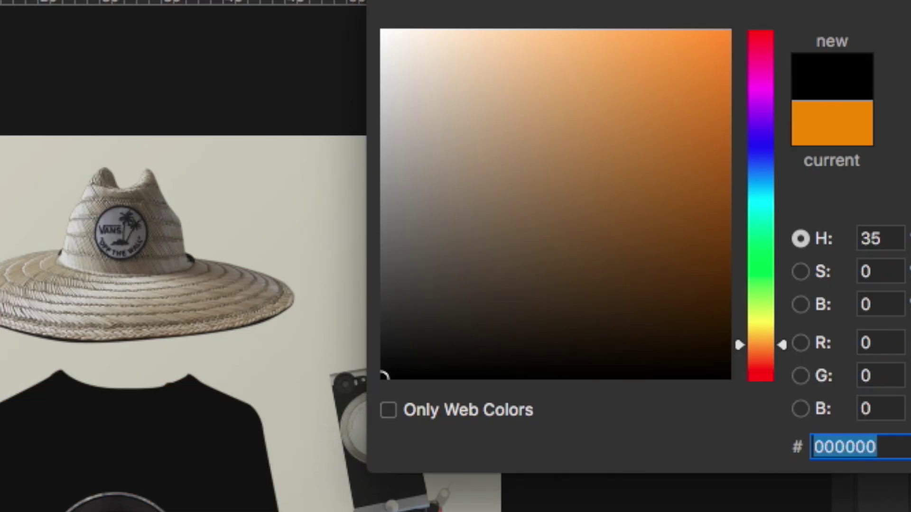
{"action": "left_click", "coordinate": [903, 83]}
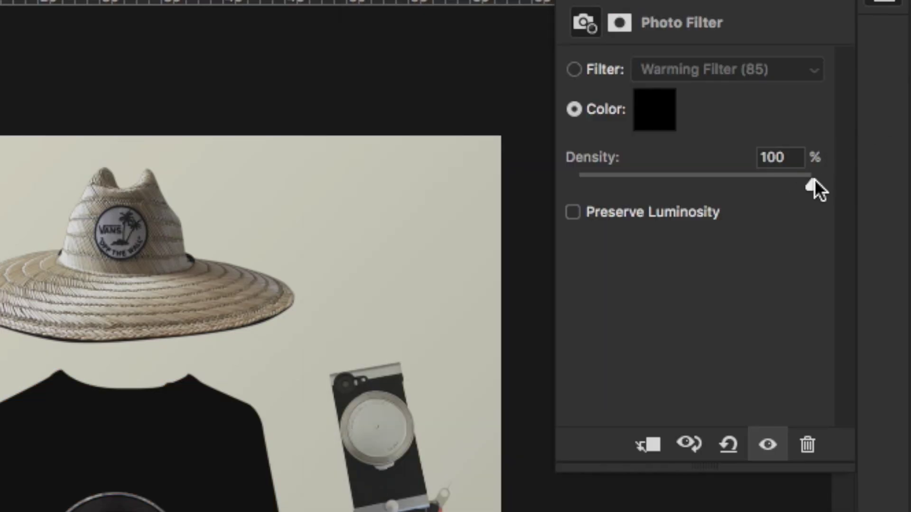
{"action": "left_click_drag", "start_coordinate": [814, 178], "coordinate": [799, 178]}
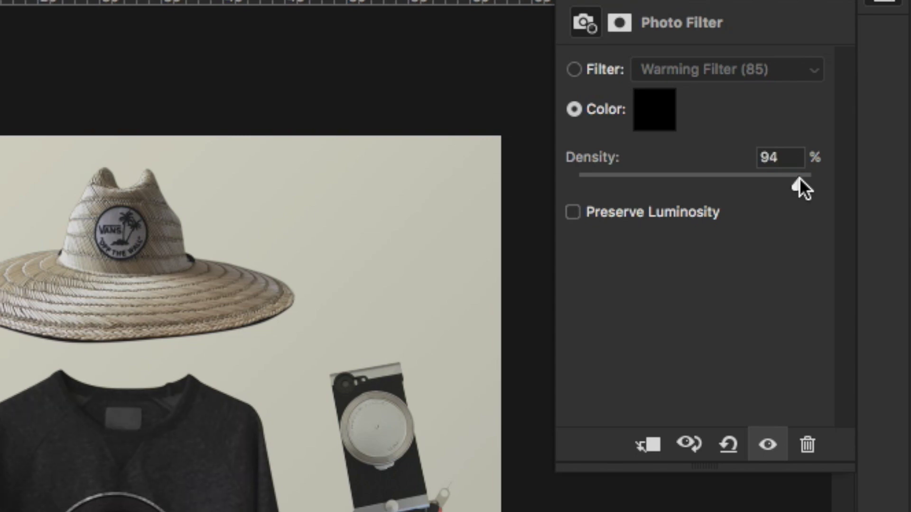
{"action": "mouse_move", "coordinate": [795, 179]}
{"action": "left_mouse_down"}
{"action": "mouse_move", "coordinate": [781, 178]}
{"action": "mouse_move", "coordinate": [799, 178]}
{"action": "left_mouse_up"}
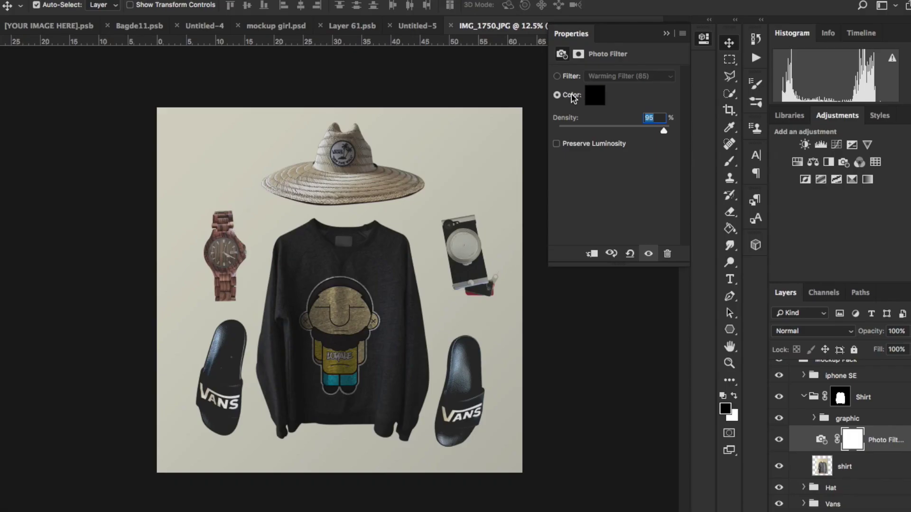
Select the Photo Filter's layer mask and zoom in on the sweatshirt's neck label
{"action": "left_click", "coordinate": [853, 442]}
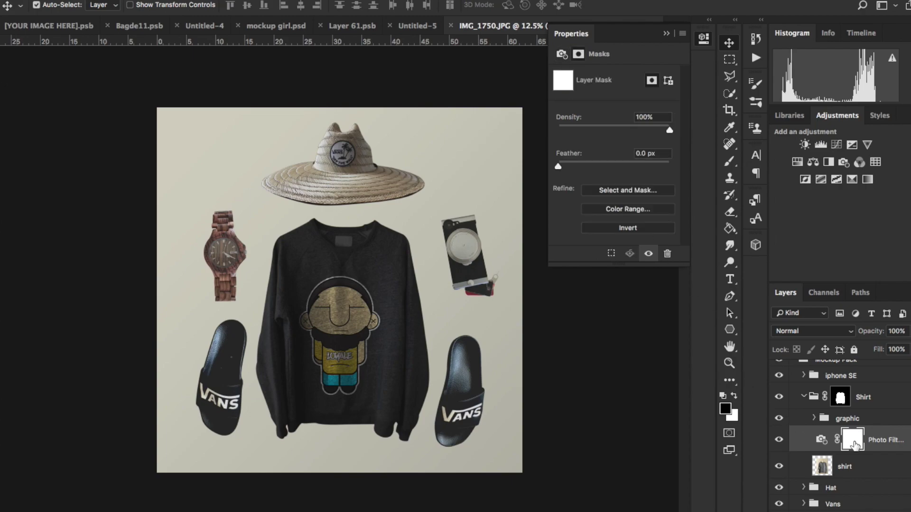
{"action": "key", "text": "ctrl+equal"}
{"action": "key", "text": "ctrl+equal"}
{"action": "key", "text": "ctrl+equal"}
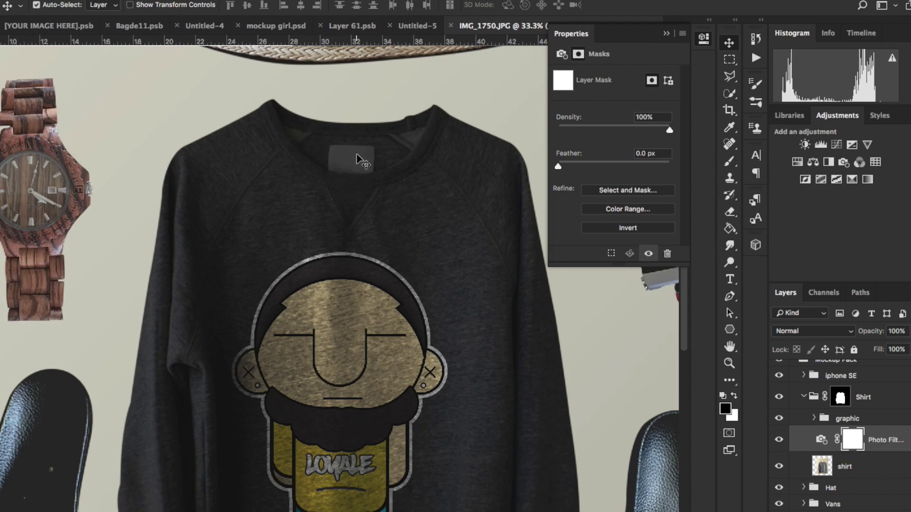
{"action": "key", "text": "ctrl+equal"}
{"action": "key", "text": "ctrl+equal"}
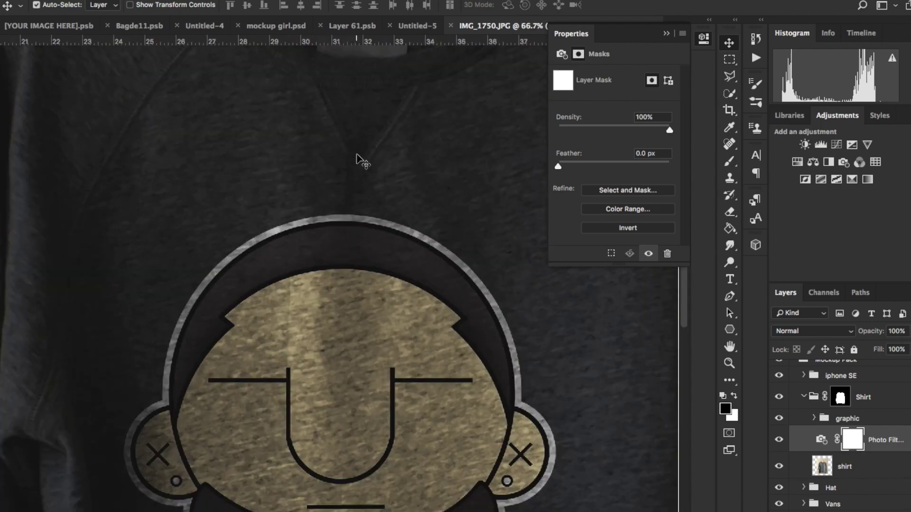
{"action": "scroll", "coordinate": [357, 159], "scroll_direction": "up", "scroll_amount": 5}
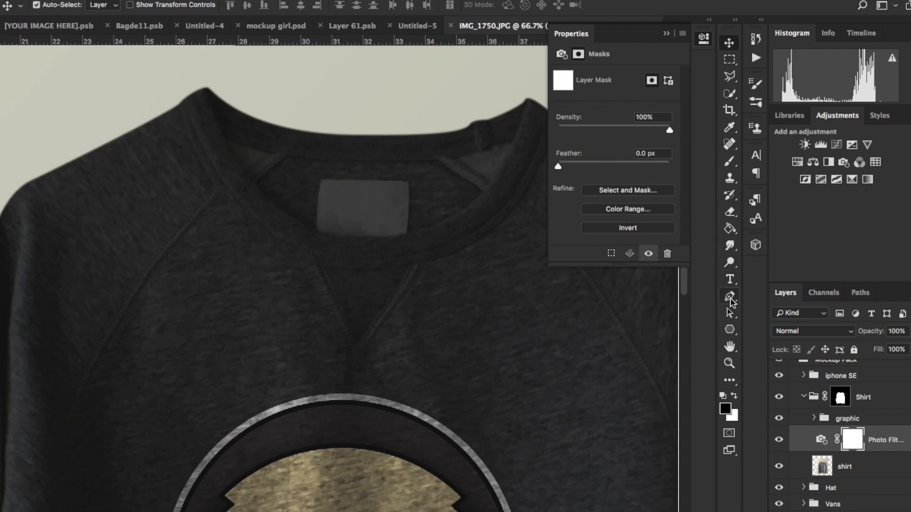
Start a Pen path along the sweatshirt collar
{"action": "left_click", "coordinate": [729, 297]}
{"action": "left_click", "coordinate": [458, 157]}
{"action": "left_click", "coordinate": [483, 151]}
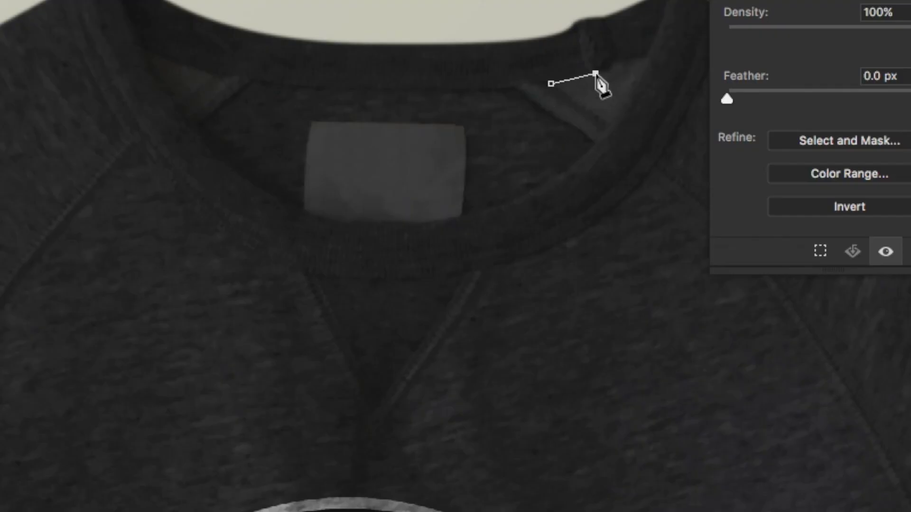
{"action": "left_click", "coordinate": [612, 62]}
{"action": "left_click", "coordinate": [643, 57]}
{"action": "key", "text": "ctrl+plus"}
{"action": "key", "text": "ctrl+plus"}
Outline the label area with a closed Pen path and turn it into a selection
{"action": "left_click", "coordinate": [313, 280]}
{"action": "left_click", "coordinate": [418, 250]}
{"action": "left_click", "coordinate": [497, 218]}
{"action": "left_click", "coordinate": [597, 200]}
{"action": "left_click", "coordinate": [483, 392]}
{"action": "left_click_drag", "start_coordinate": [313, 279], "coordinate": [344, 290]}
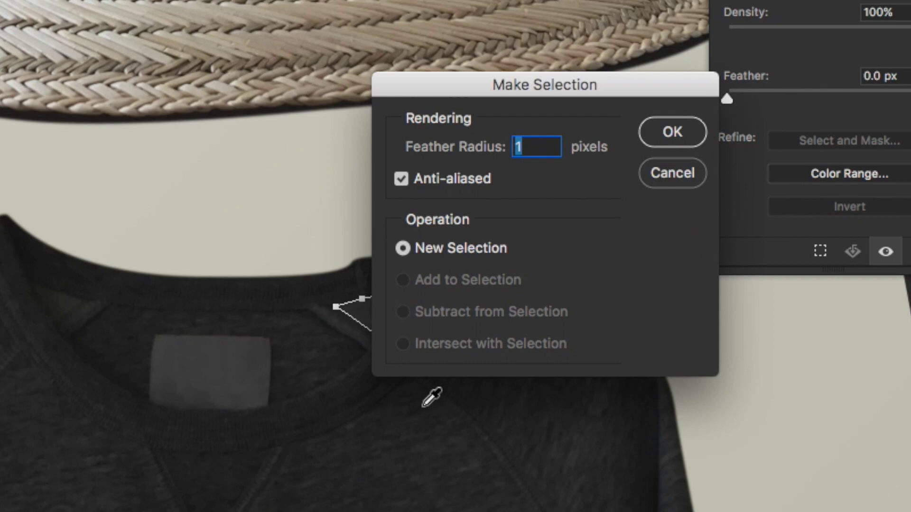
{"action": "key", "text": "Return"}
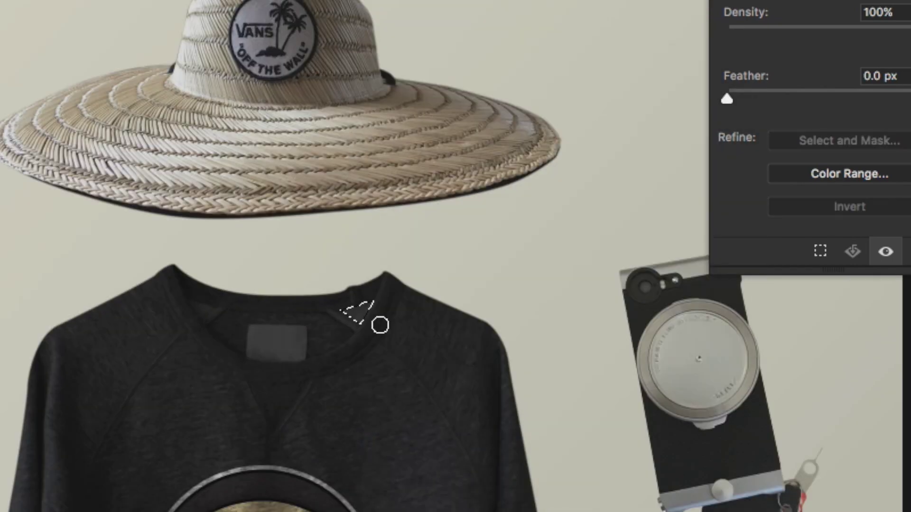
Trace the neck label with the Magnetic Lasso and mask it out of the Photo Filter
{"action": "key", "text": "v"}
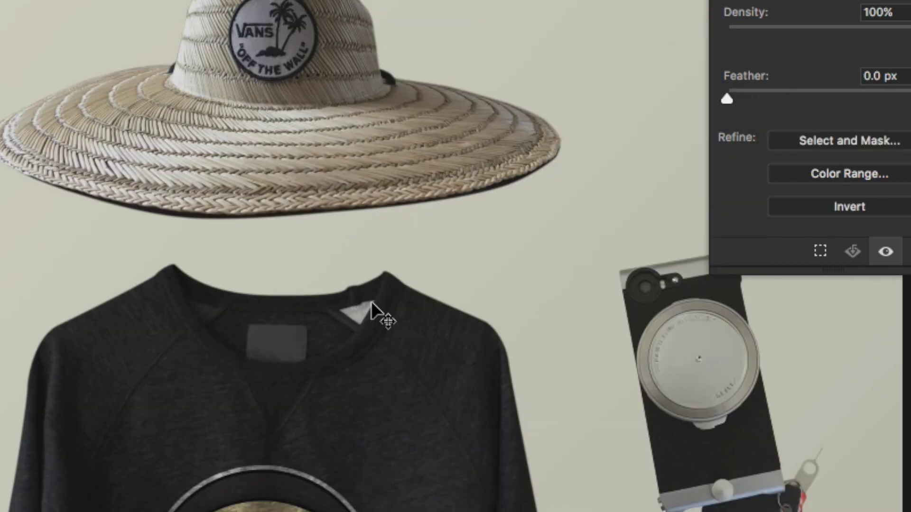
{"action": "scroll", "coordinate": [372, 303], "scroll_direction": "up", "scroll_amount": 5}
{"action": "key", "text": "l"}
{"action": "left_click", "coordinate": [61, 205]}
{"action": "left_click", "coordinate": [166, 374]}
{"action": "left_click", "coordinate": [63, 205]}
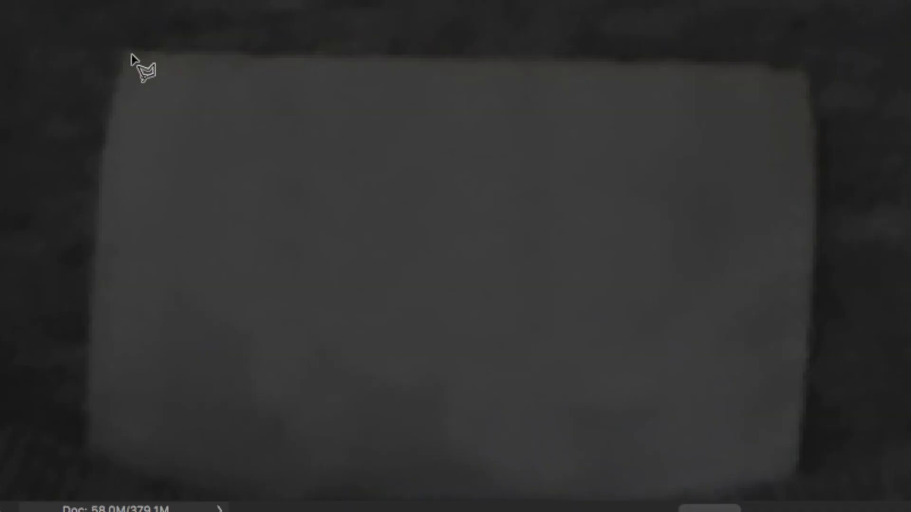
{"action": "left_click", "coordinate": [125, 48]}
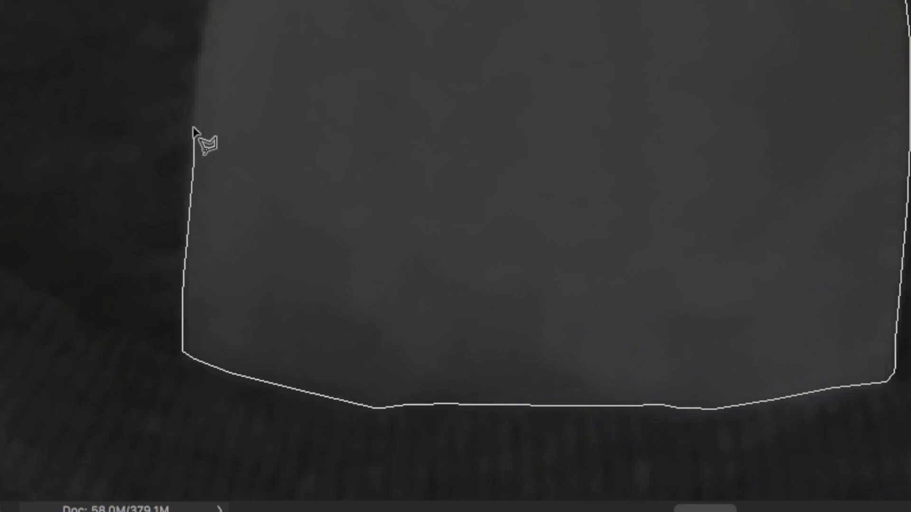
{"action": "left_click", "coordinate": [212, 10]}
{"action": "key", "text": "ctrl+alt+r"}
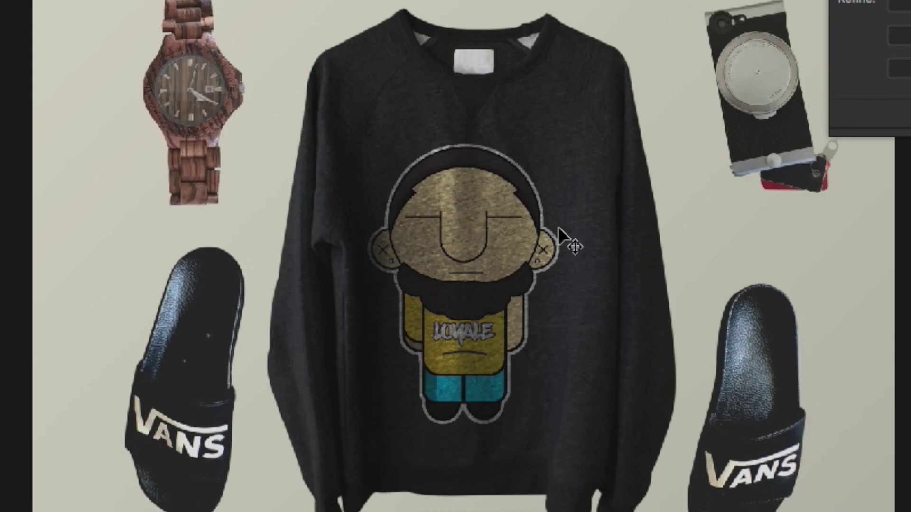